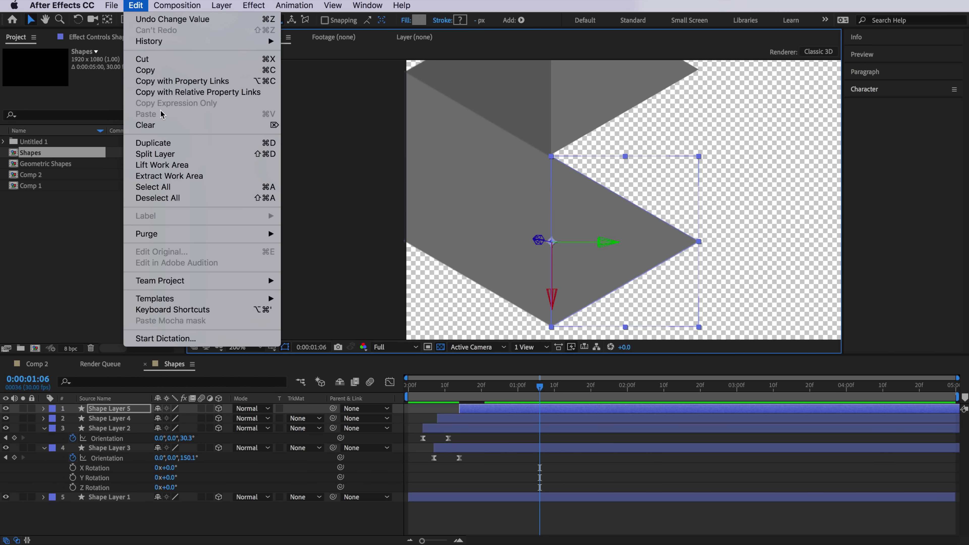
Duplicate Shape Layer 5, start the copy slightly later, and move it up and right
click(152, 143)
drag(491, 408, 497, 409)
drag(644, 210, 638, 164)
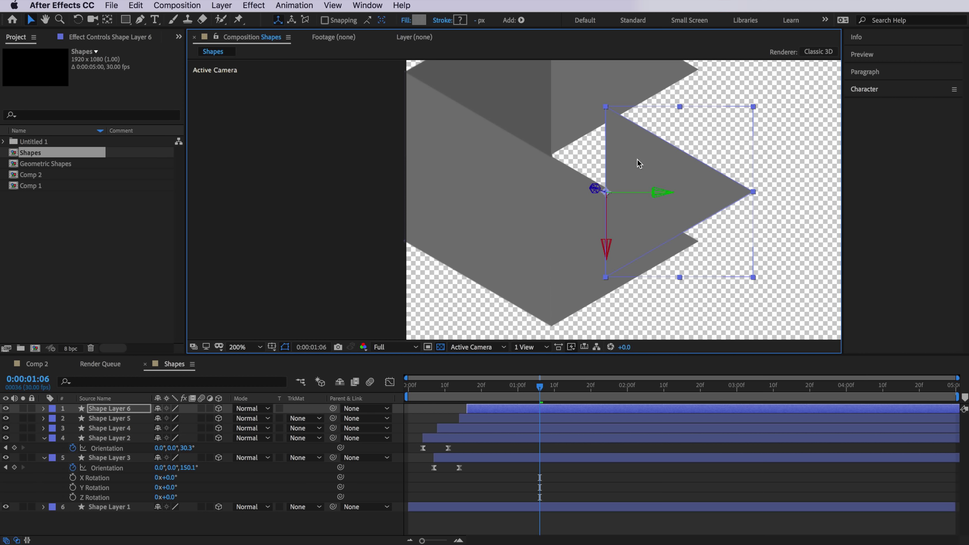
At the copy's later Orientation keyframe, rotate it flush against its neighbouring triangle
key(u)
click(493, 387)
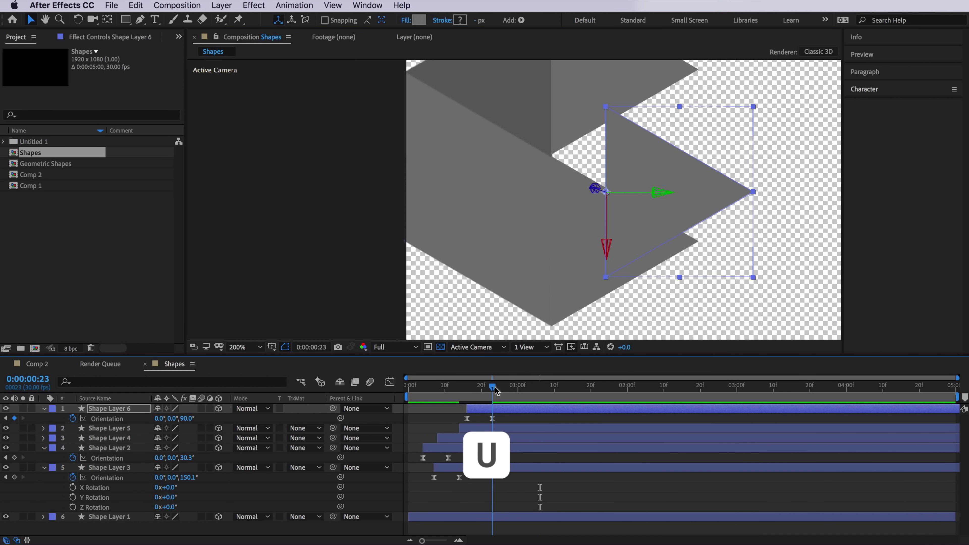
key(w)
drag(600, 204, 608, 154)
key(v)
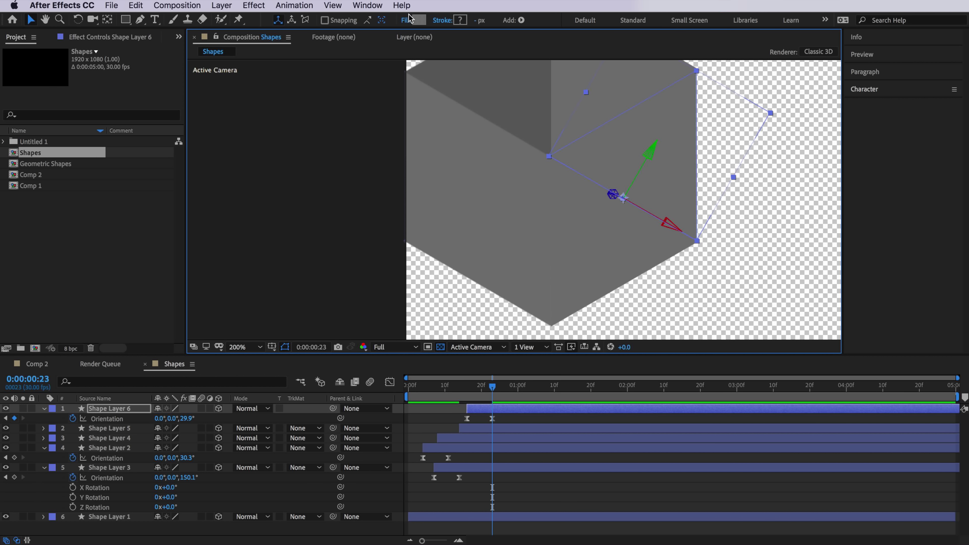
Check the fill colour, then rotate the copy to a folded angle at its first Orientation keyframe
click(416, 19)
click(372, 127)
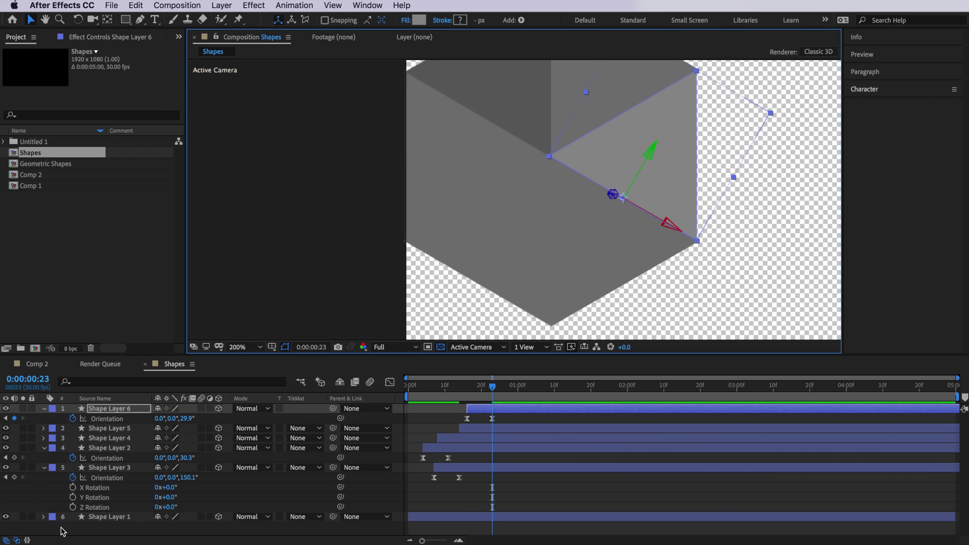
click(6, 418)
click(104, 419)
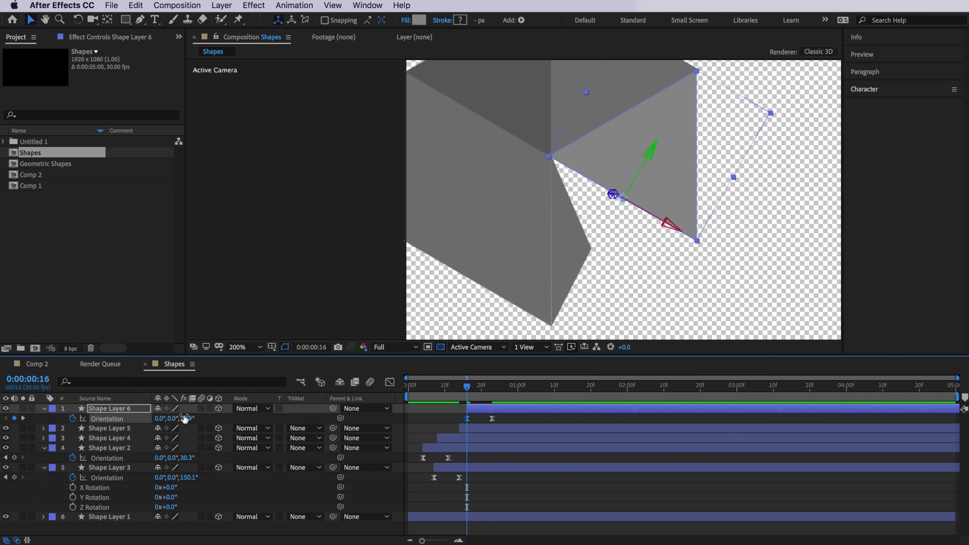
drag(629, 160, 565, 214)
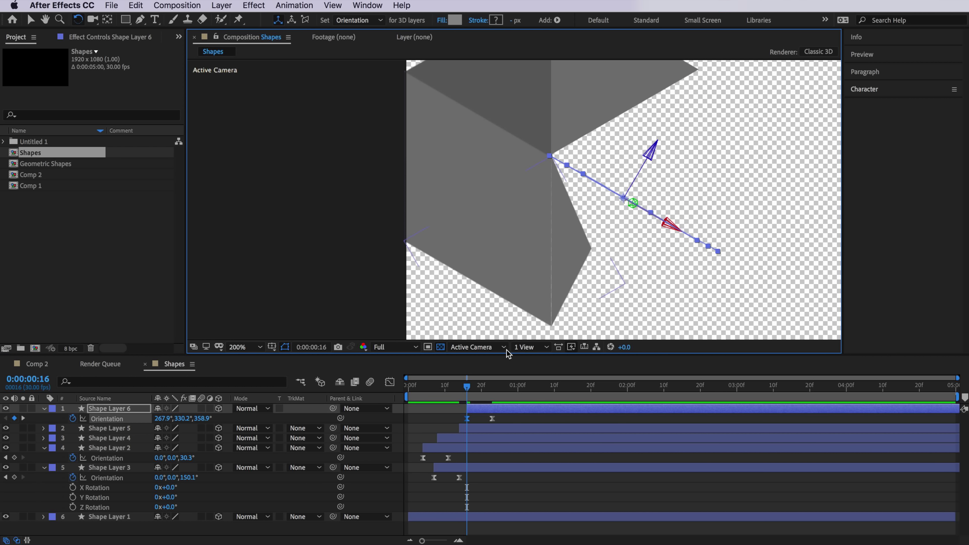
Scrub the timeline to preview the copy flipping into place
key(Page_Down)
key(Page_Down)
key(Page_Down)
key(Page_Down)
scroll(505, 254, down, 2)
drag(481, 387, 409, 389)
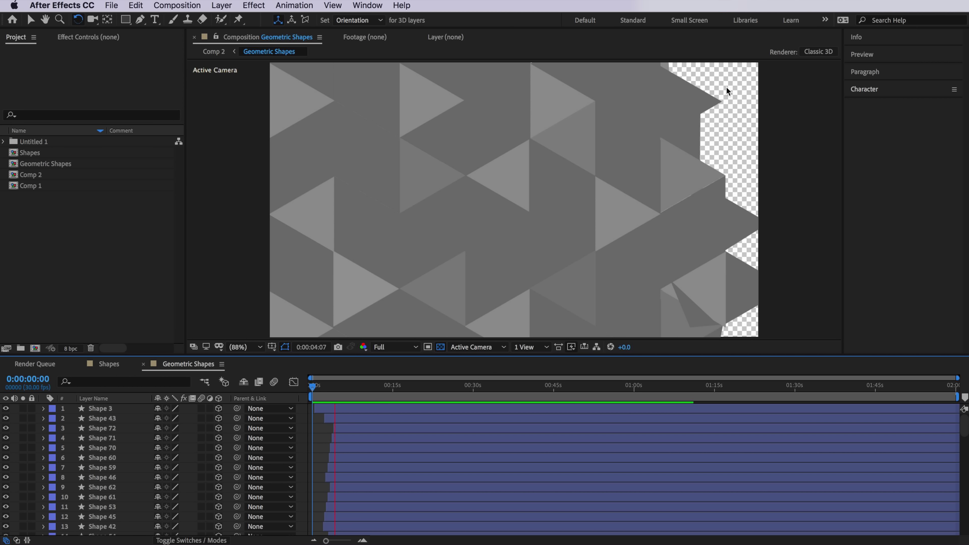
Scrub the Geometric Shapes timeline to watch the grey triangles fold in and tile the frame
drag(337, 387, 319, 391)
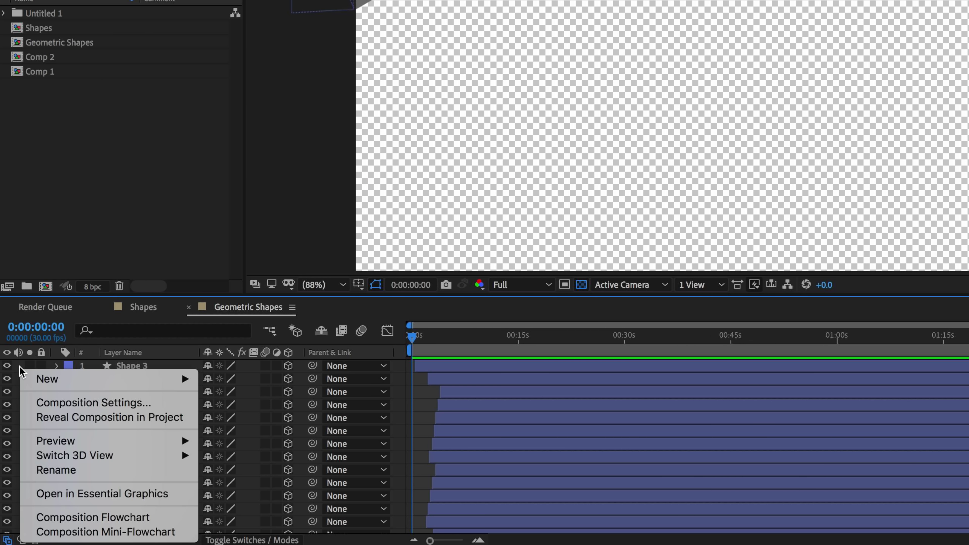
mouse_move(71, 382)
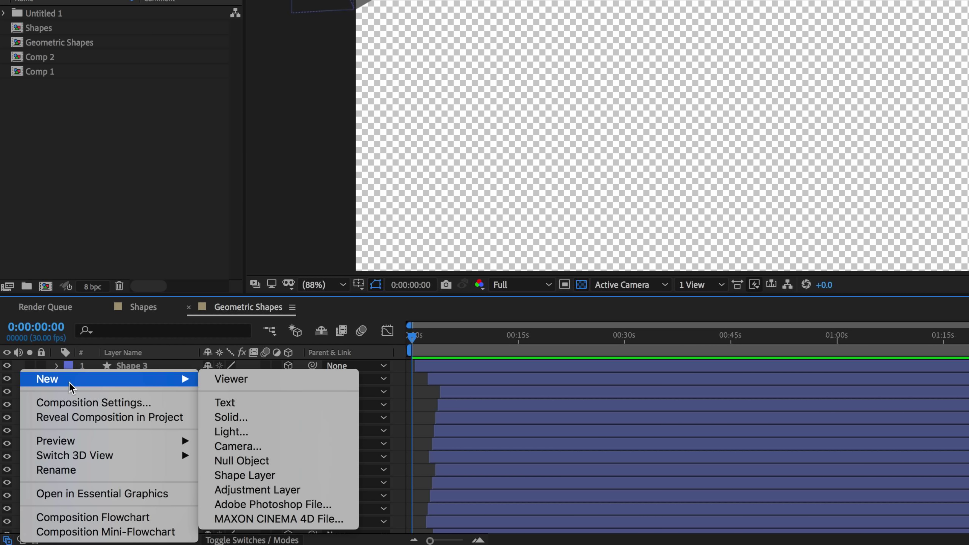
Add a white (FFFFFF) Point light and move it left across the triangles
click(258, 432)
click(423, 131)
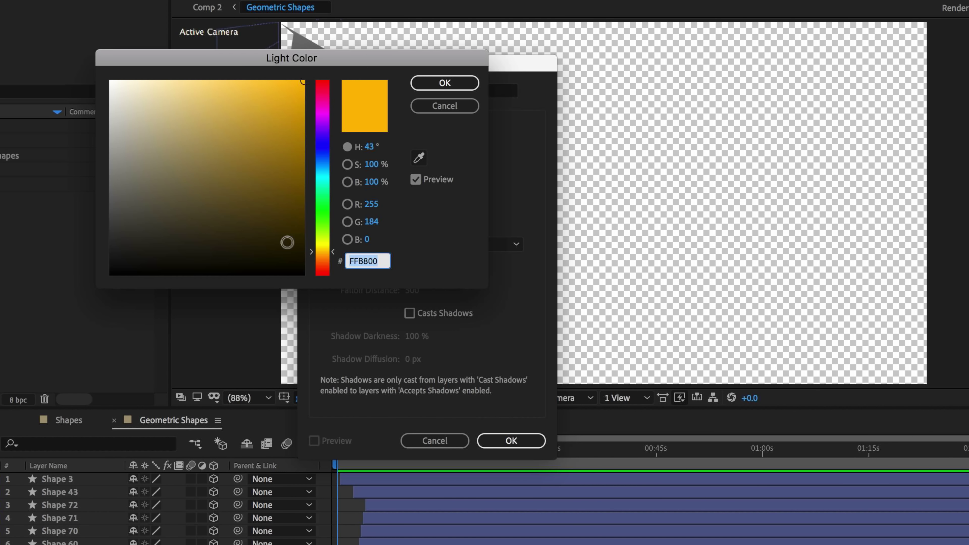
text(FFFFFF)
key(Return)
click(439, 128)
click(443, 180)
click(515, 443)
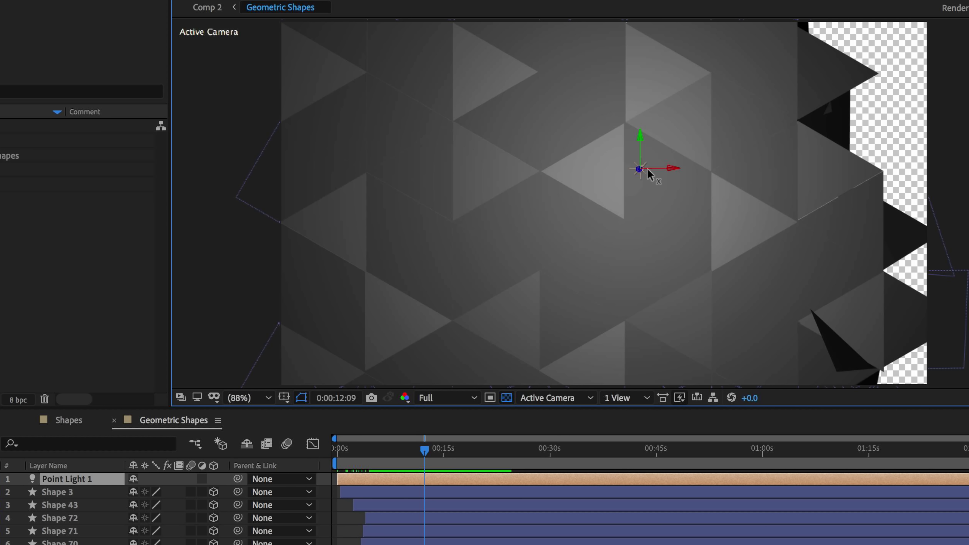
drag(600, 179, 592, 209)
click(464, 449)
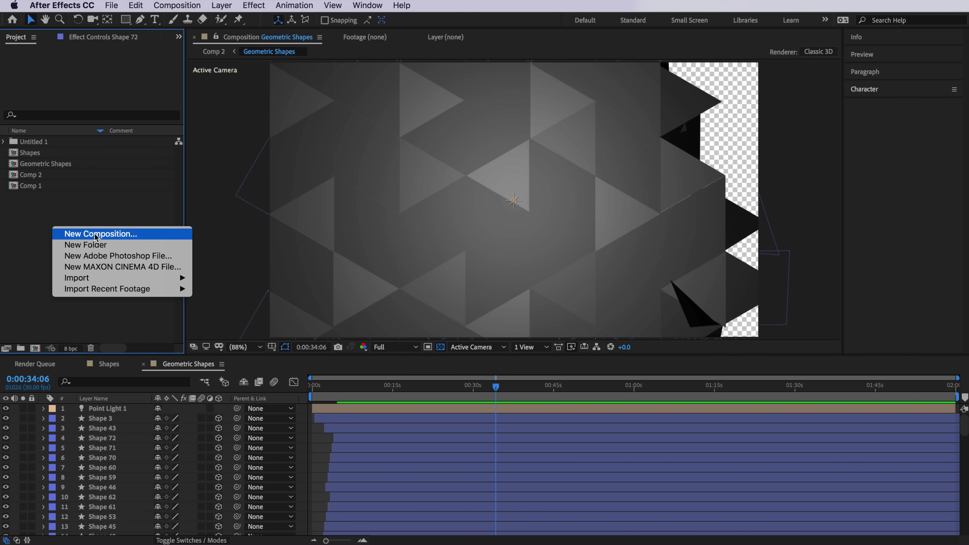
Create a 5-second 1920×1080, 30 fps Final Comp and drop Geometric Shapes into its timeline
click(95, 235)
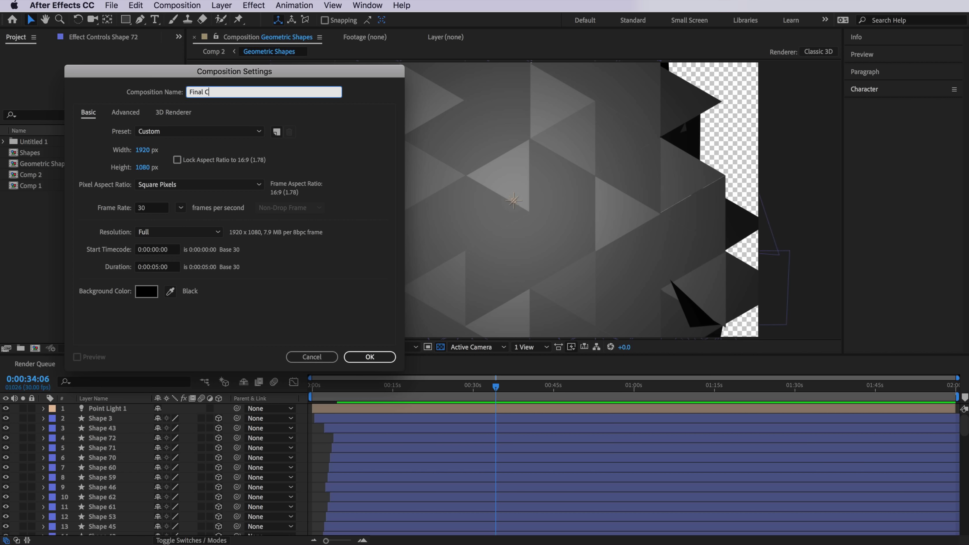
click(368, 357)
click(100, 268)
click(51, 164)
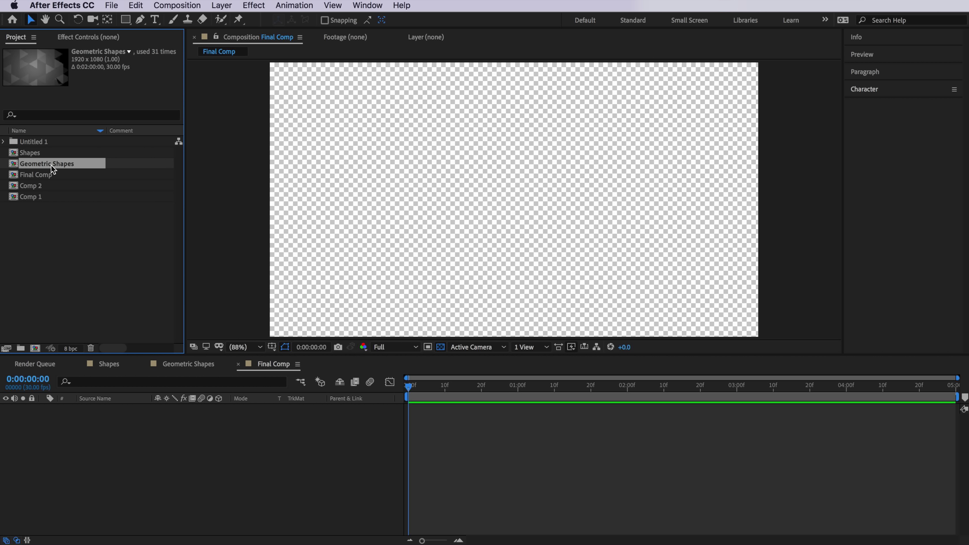
drag(35, 166, 127, 416)
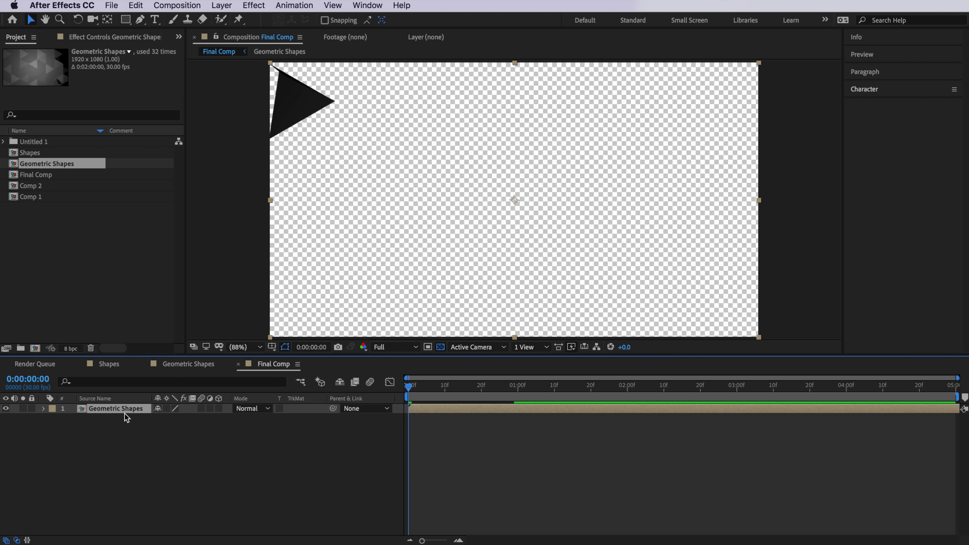
drag(440, 388, 525, 388)
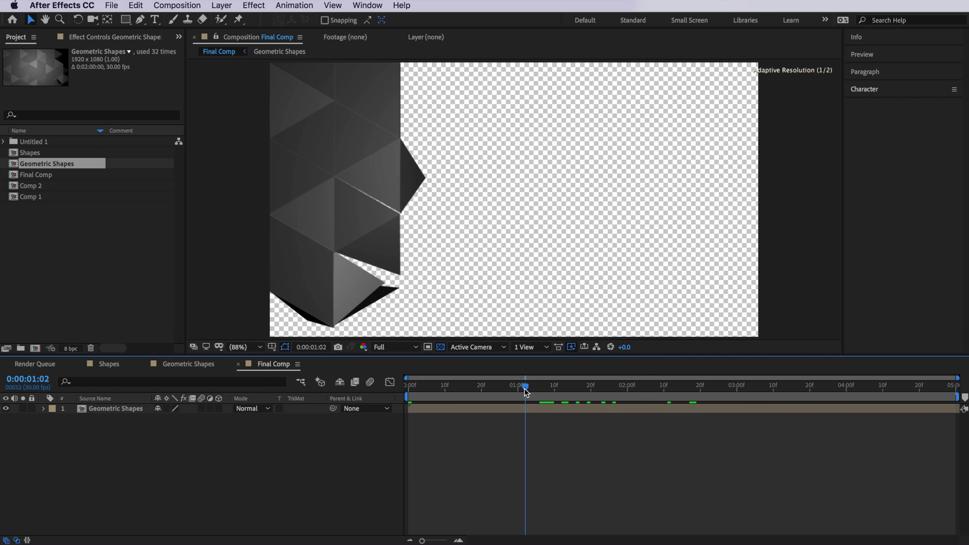
click(94, 412)
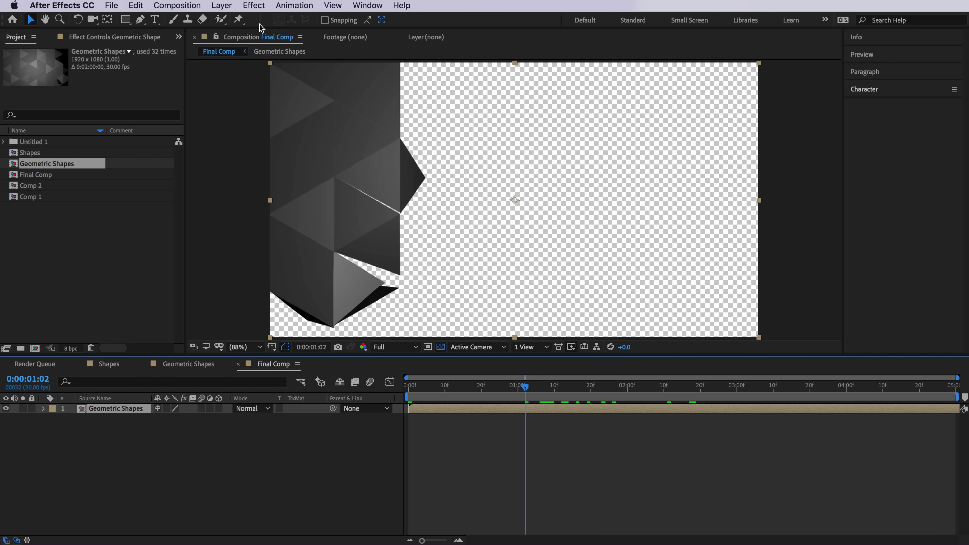
Apply Perspective > Drop Shadow to Geometric Shapes with opacity 80%, distance 29 and softness 75
click(253, 5)
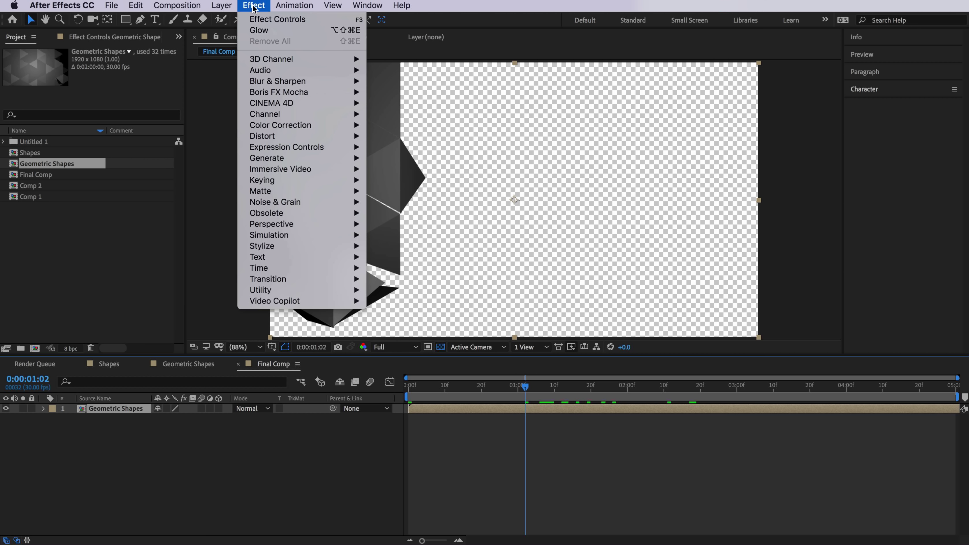
mouse_move(290, 228)
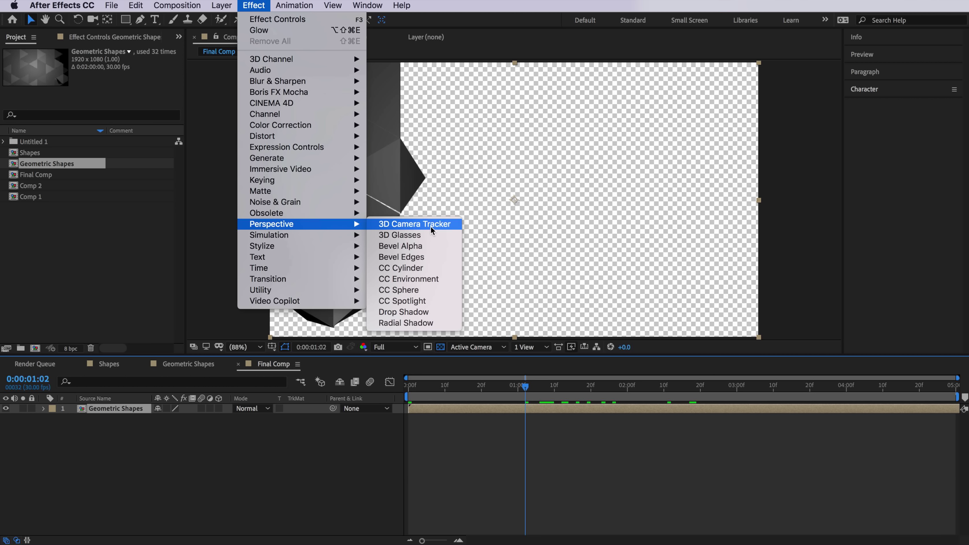
click(425, 312)
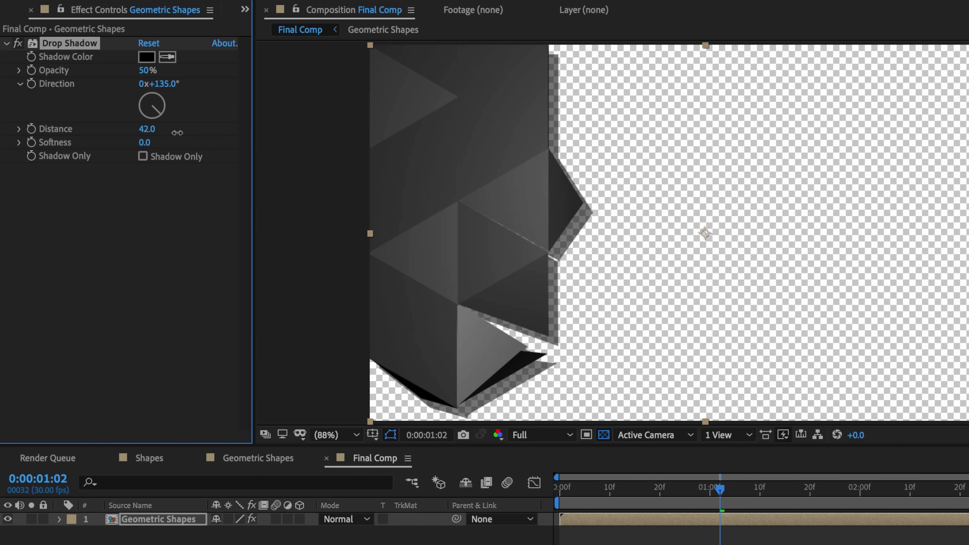
drag(177, 133, 210, 147)
drag(148, 72, 314, 74)
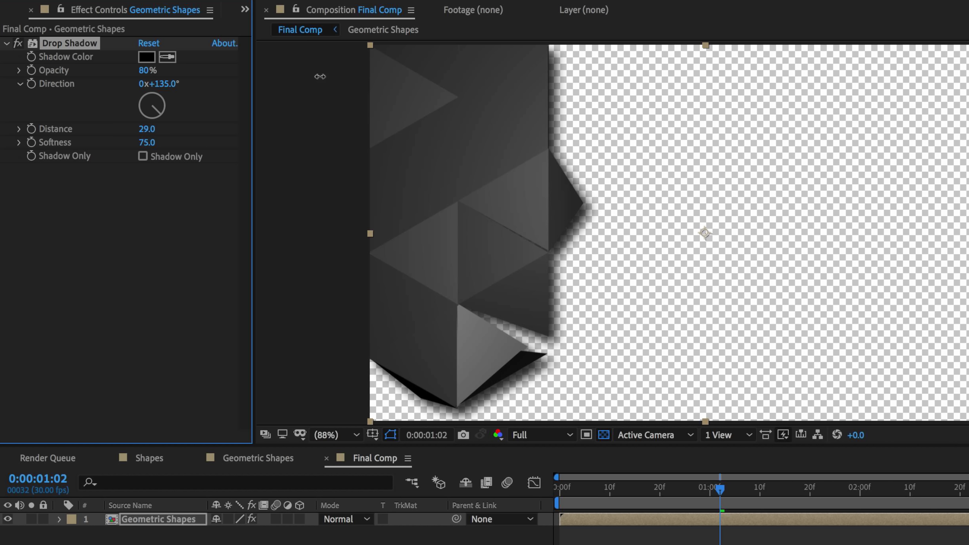
click(174, 262)
drag(694, 479, 805, 488)
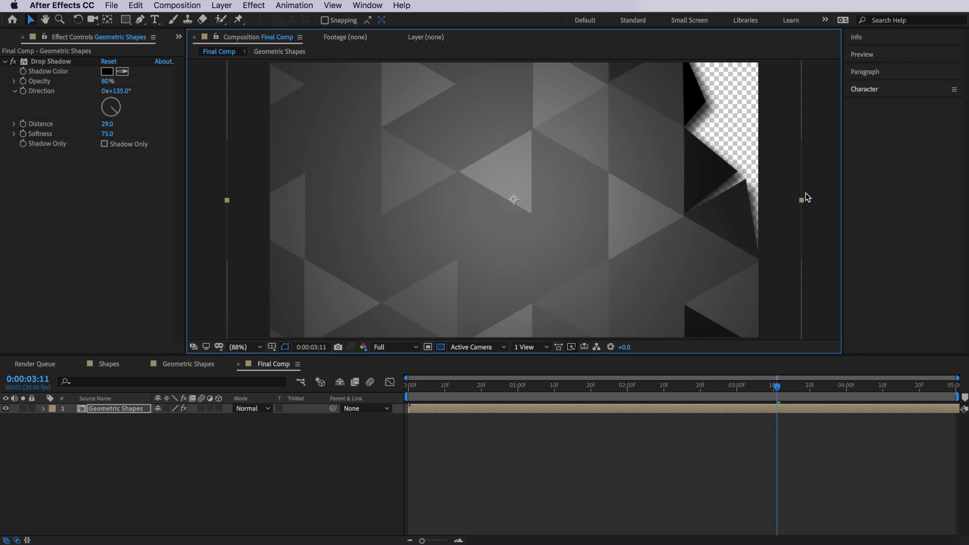
Shift the Geometric Shapes layer about 130 px right and jump to a later frame
drag(514, 208, 562, 209)
click(836, 387)
scroll(633, 232, down, 2)
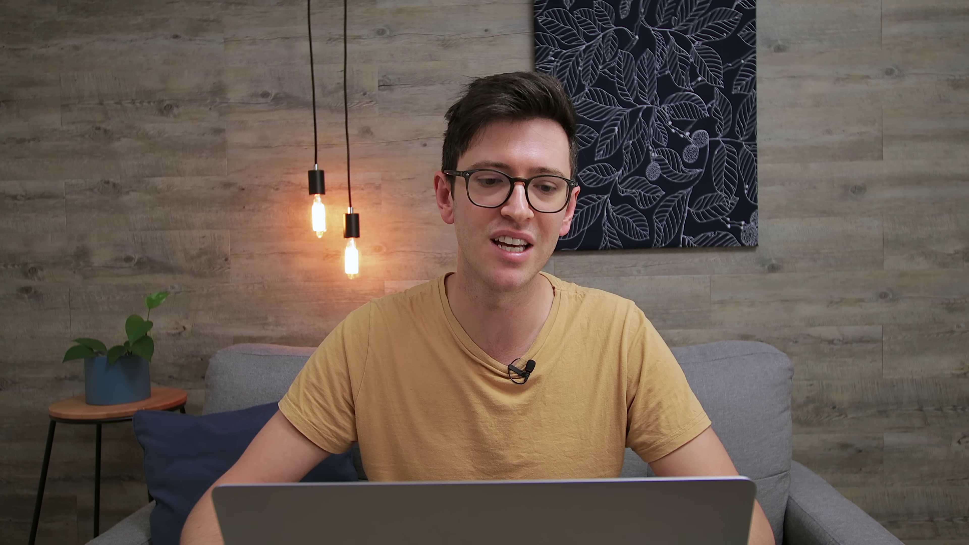
Add a new 1920×1080 solid layer named Color
right_click(104, 425)
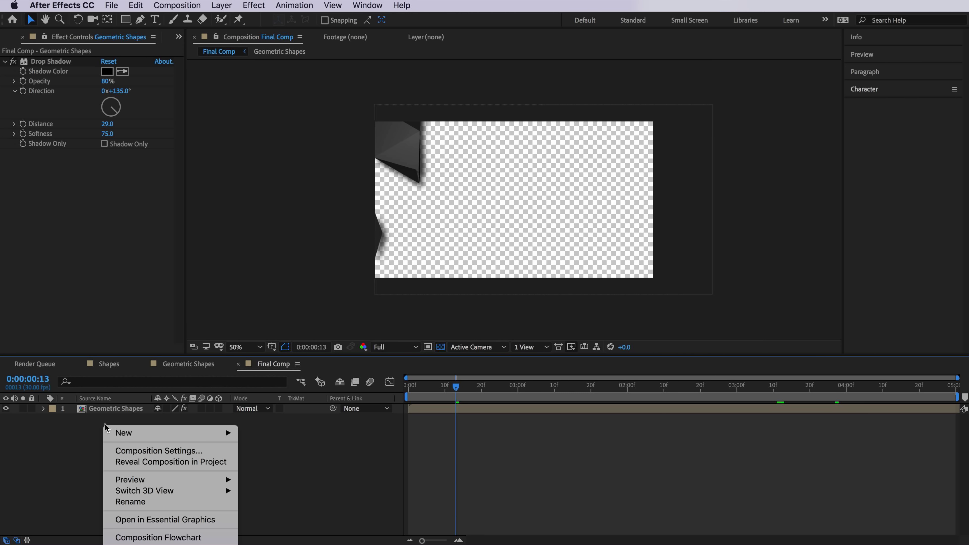
mouse_move(214, 433)
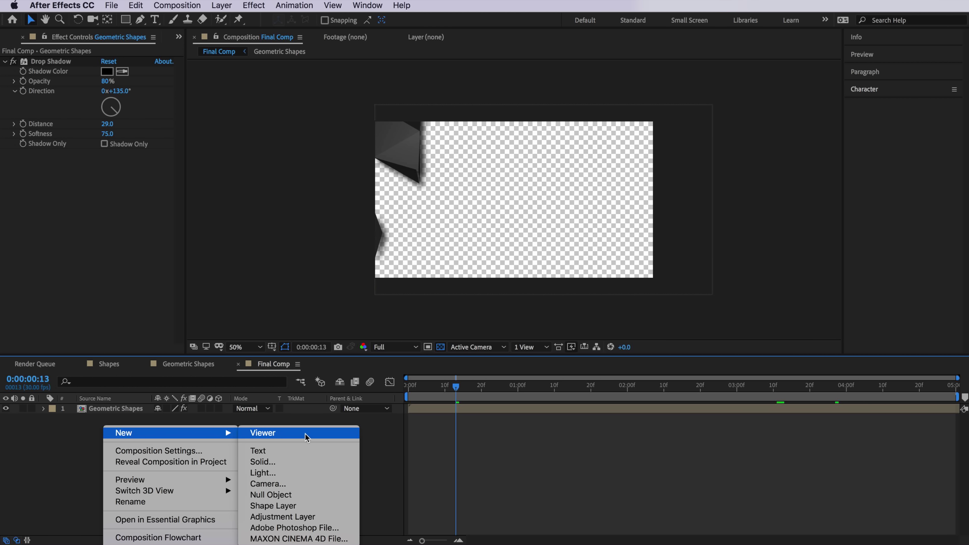
click(298, 464)
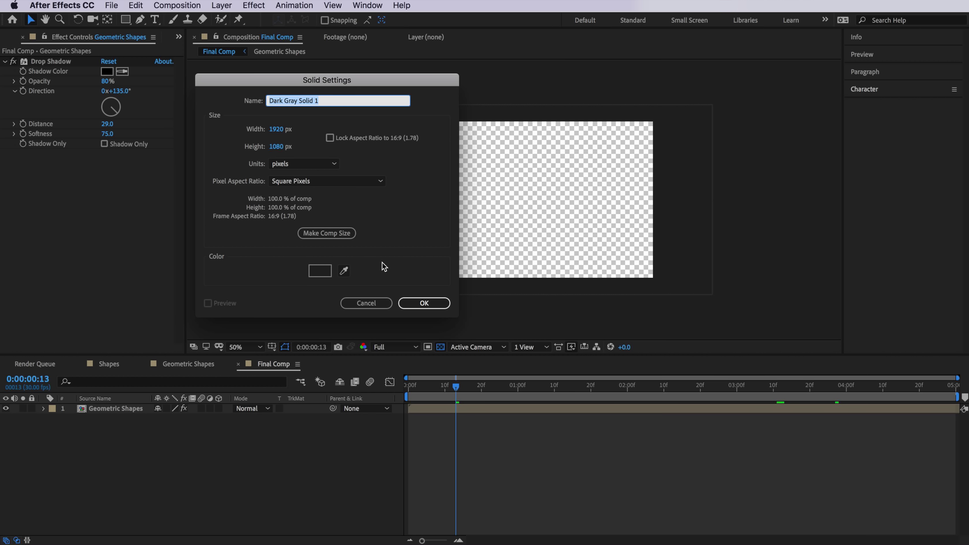
click(424, 302)
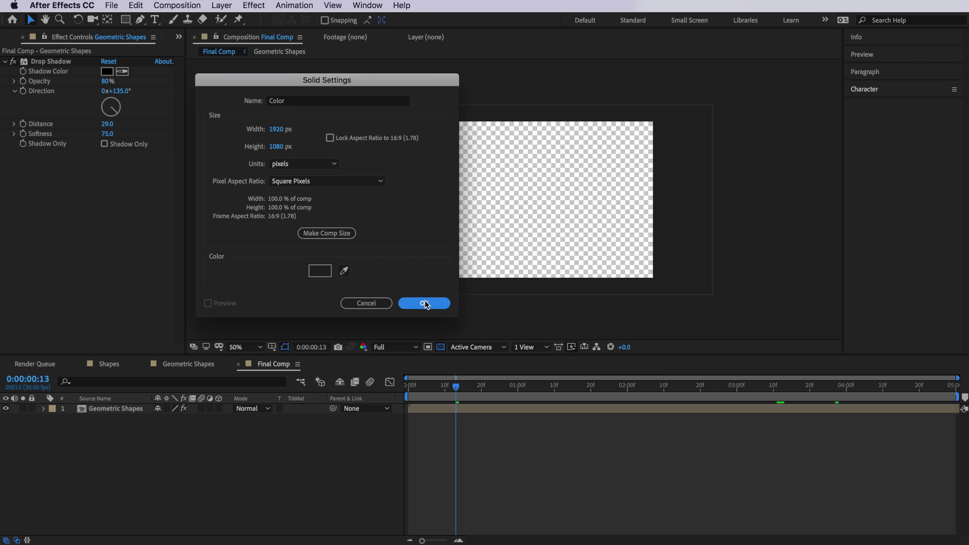
Apply Generate > Gradient Ramp to the Color solid
click(254, 5)
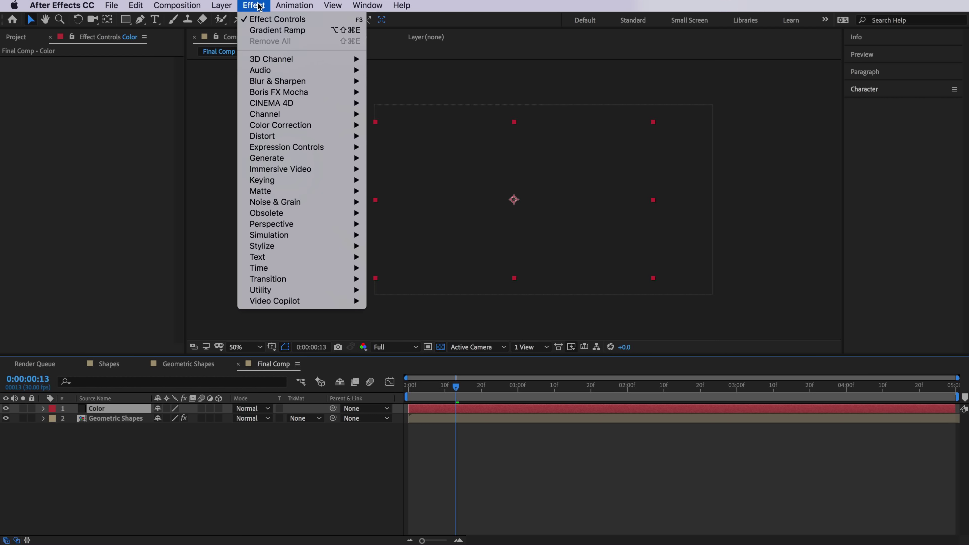
mouse_move(306, 159)
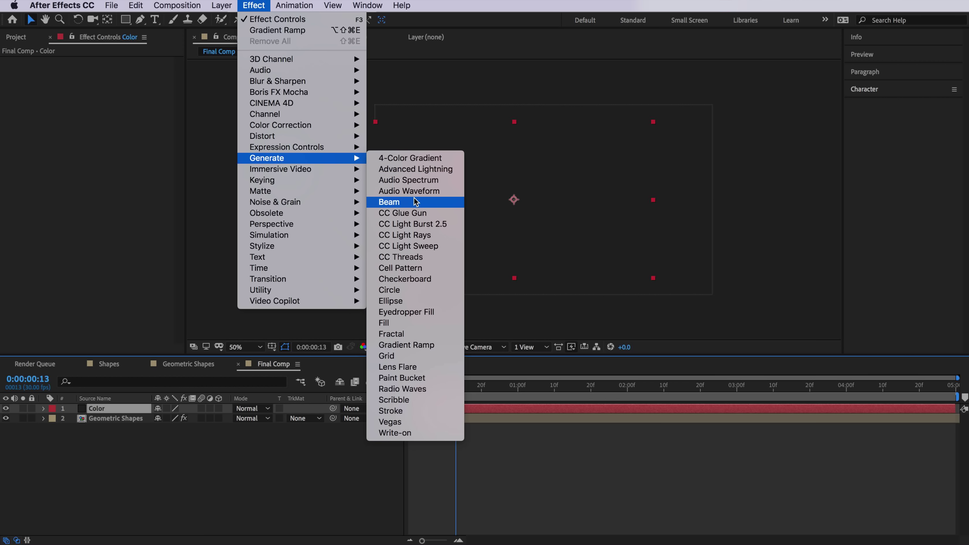
click(414, 346)
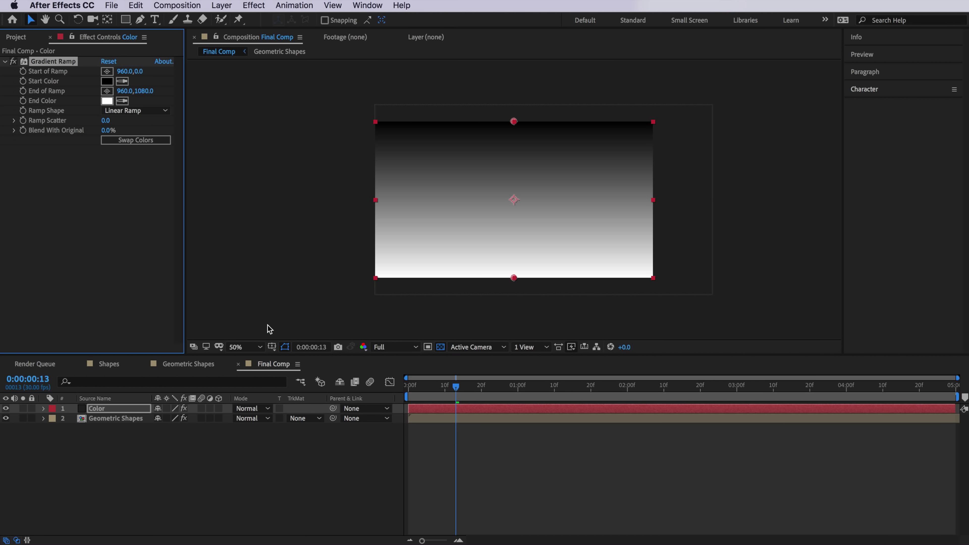
Deselect Color, select the Geometric Shapes layer and open the Edit menu
click(146, 458)
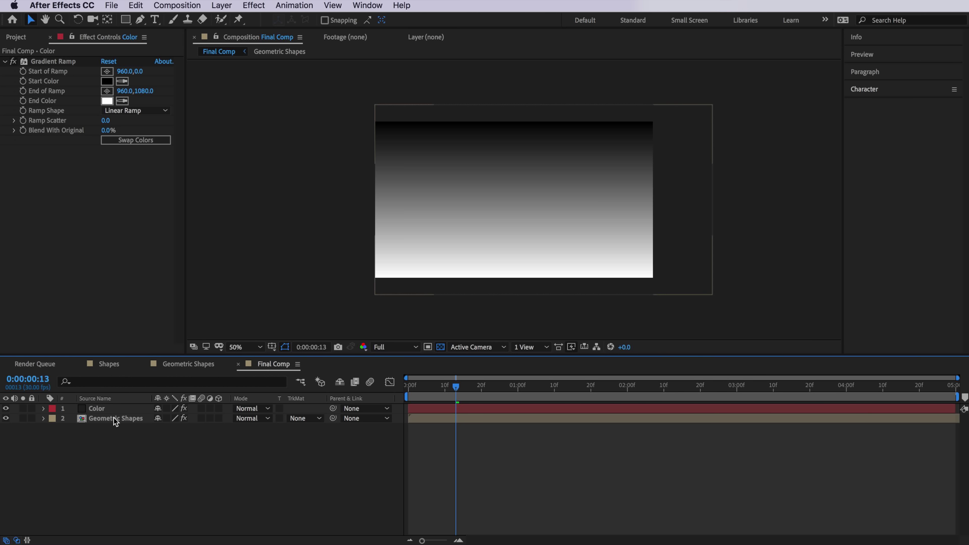
click(101, 417)
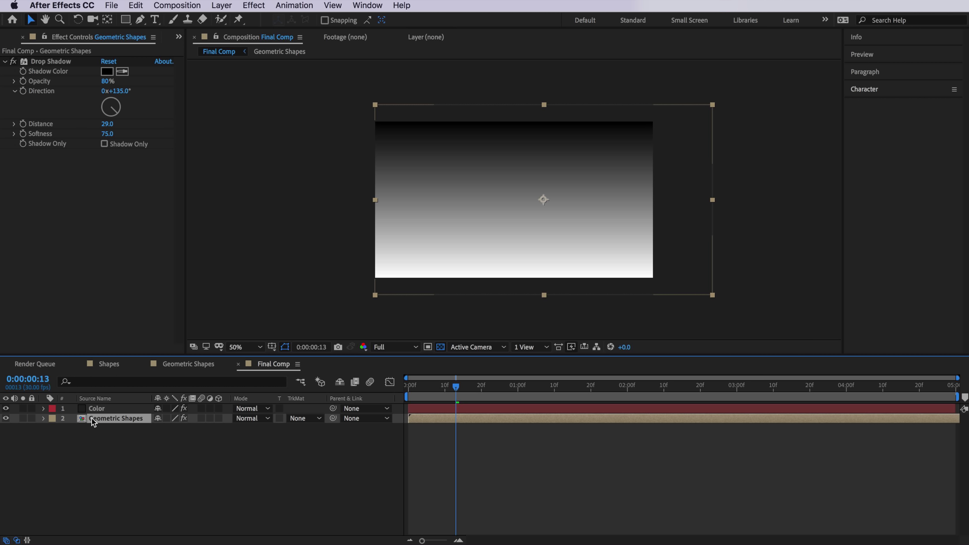
click(136, 5)
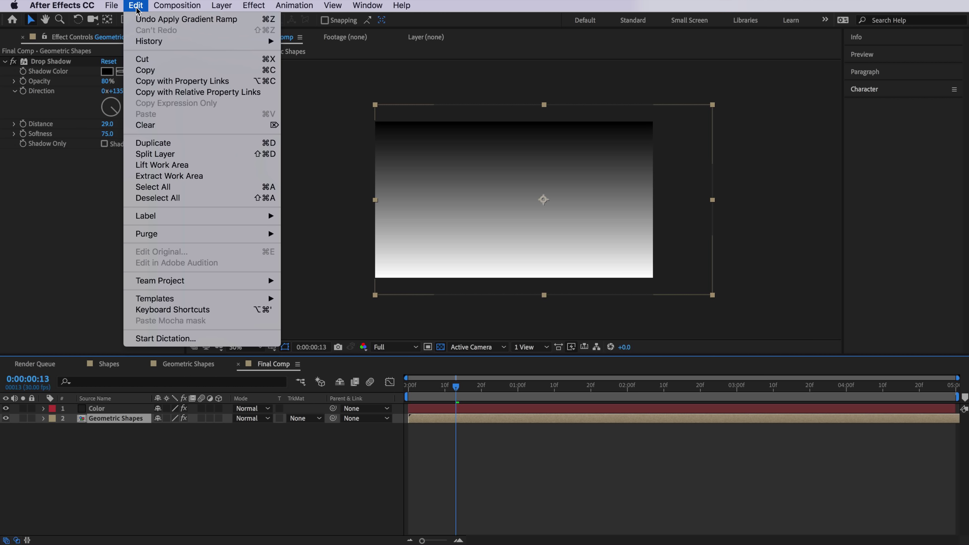
Duplicate Geometric Shapes and place the copy above the Color layer
click(147, 144)
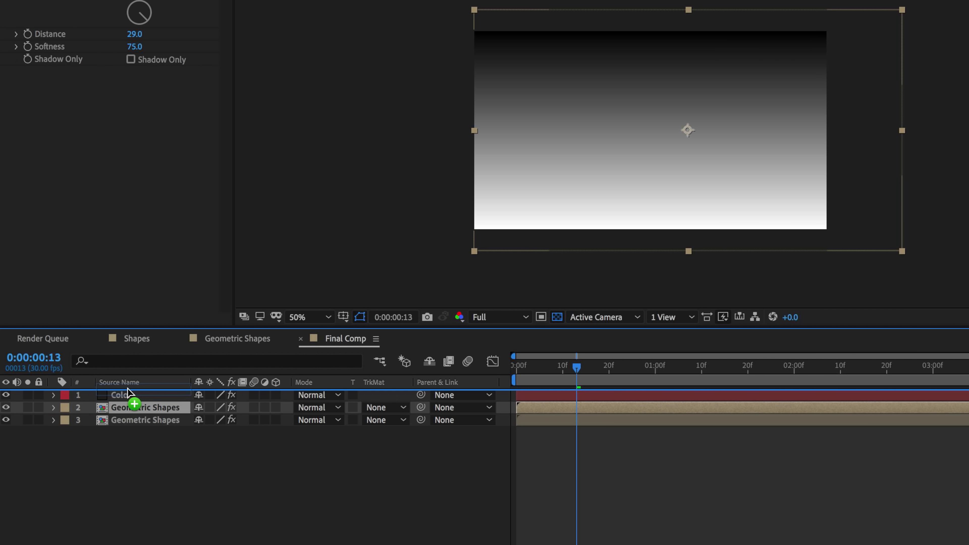
drag(127, 389, 129, 390)
click(120, 408)
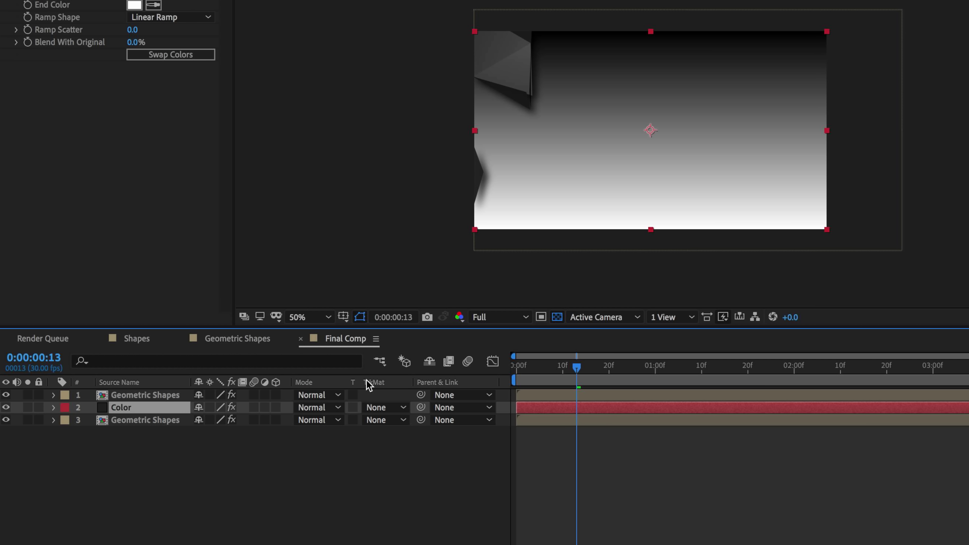
Show the Modes columns and set Color's track matte to Alpha Matte "Geometric Shapes"
right_click(370, 388)
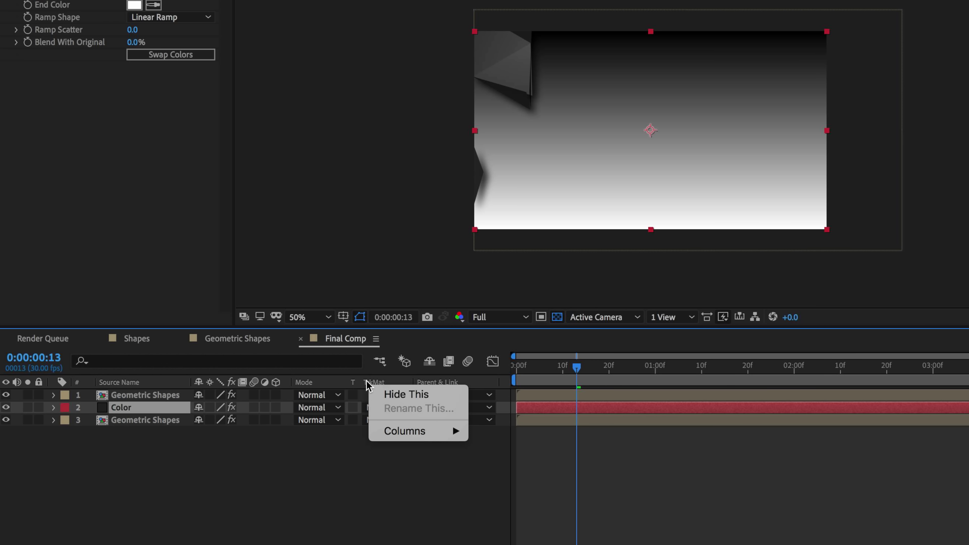
mouse_move(416, 434)
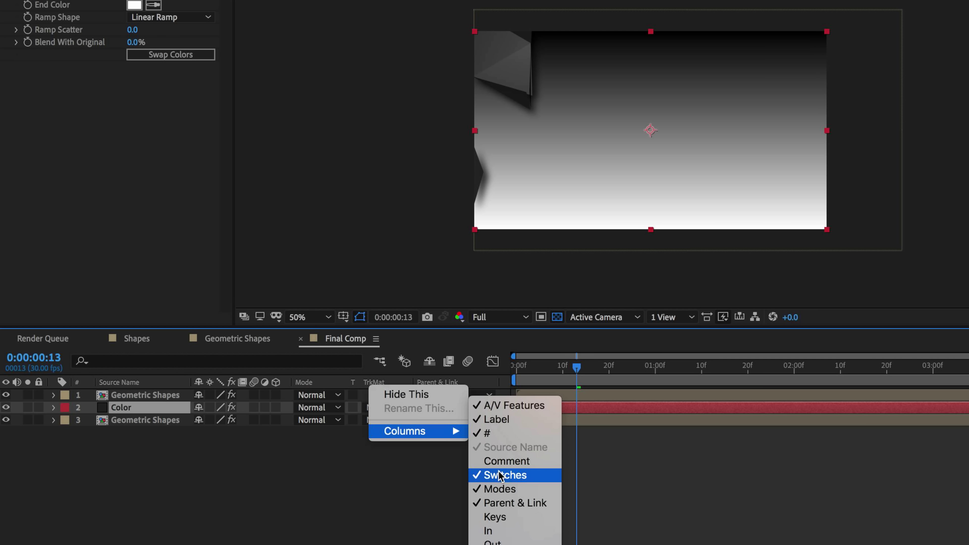
click(500, 489)
click(395, 407)
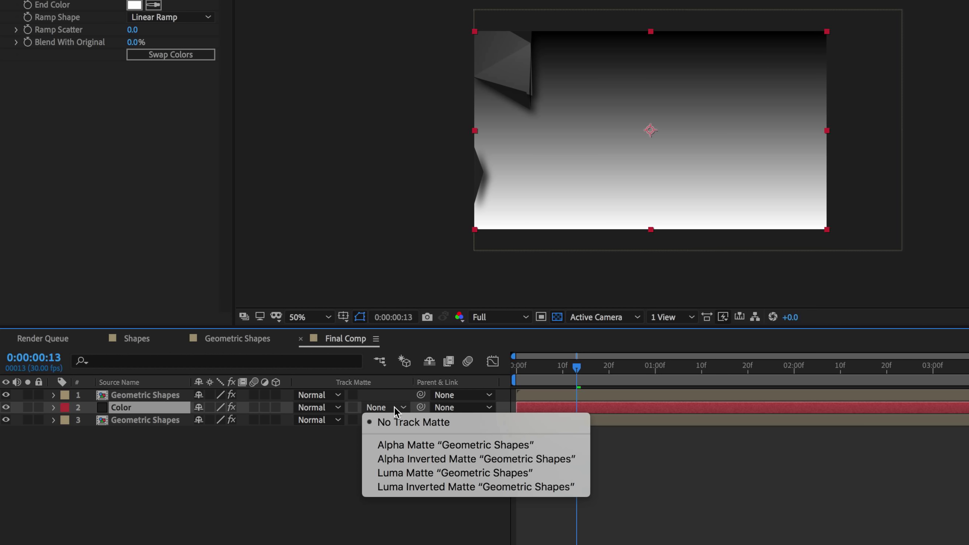
click(399, 446)
click(158, 396)
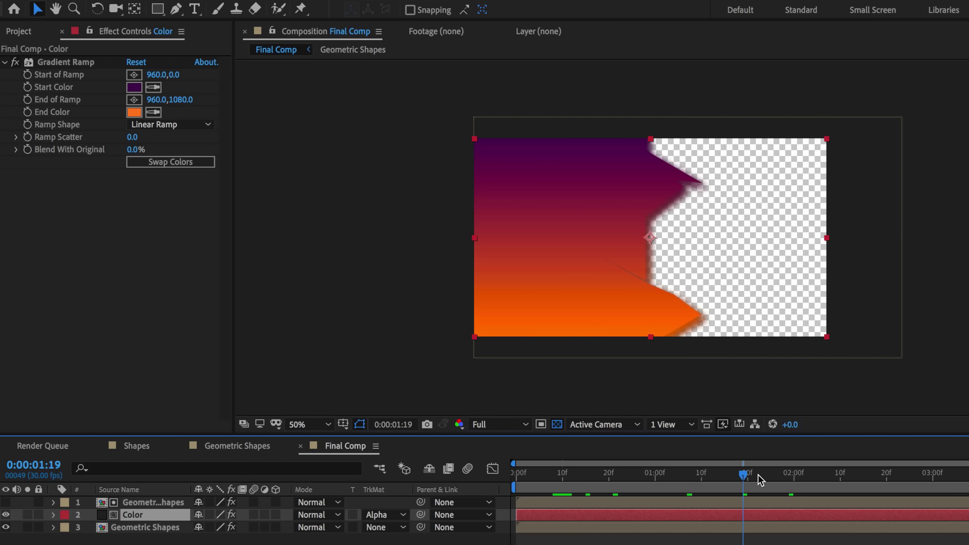
Check the matte at 0:00:01:23 and open the Gradient Ramp's Start and End Color settings
drag(746, 478, 762, 479)
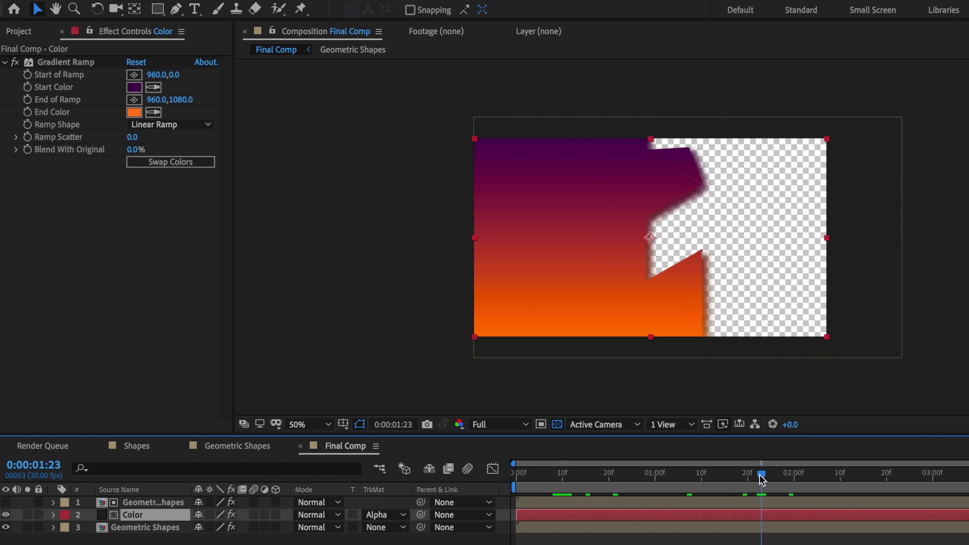
click(134, 87)
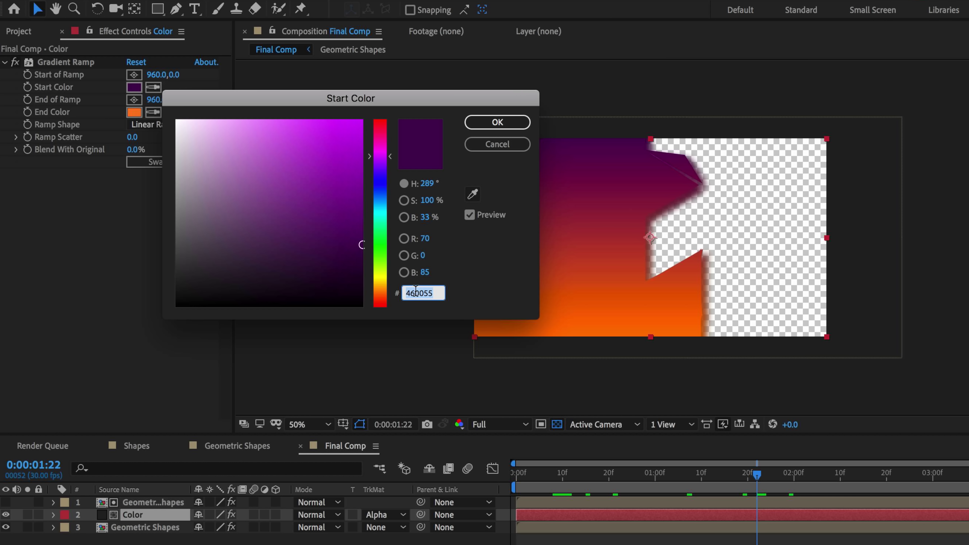
click(492, 144)
click(130, 113)
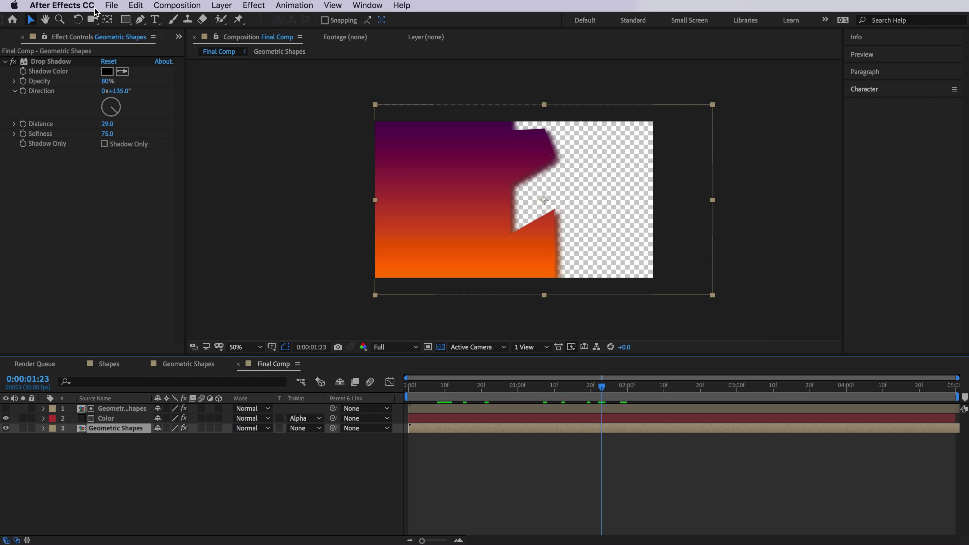
Duplicate the bottom Geometric Shapes layer, move it to the top and set it to Linear Light
click(135, 5)
click(163, 145)
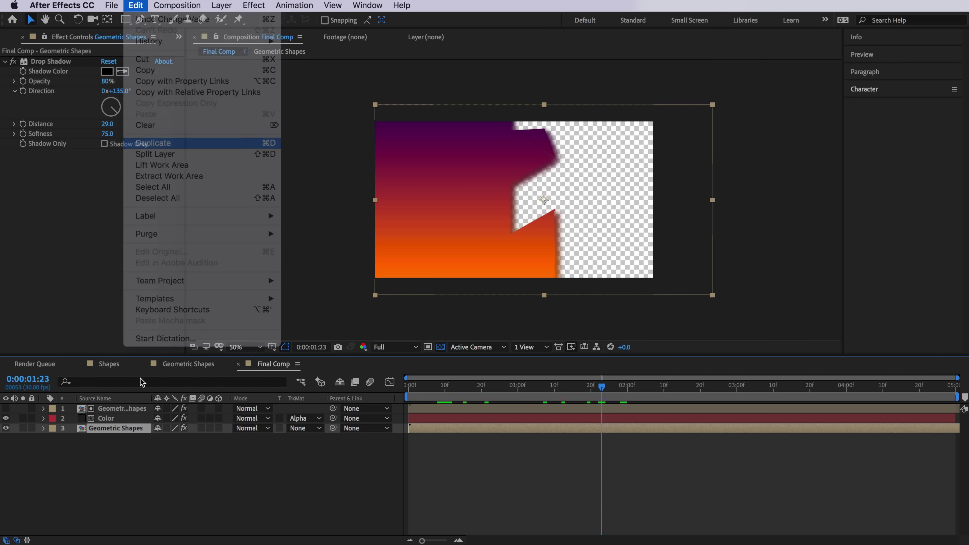
drag(116, 432, 127, 405)
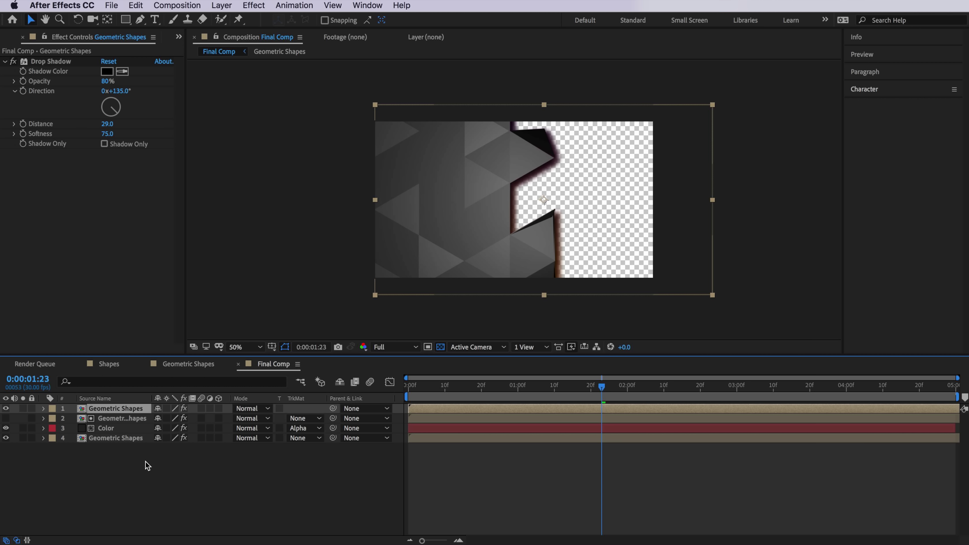
click(259, 409)
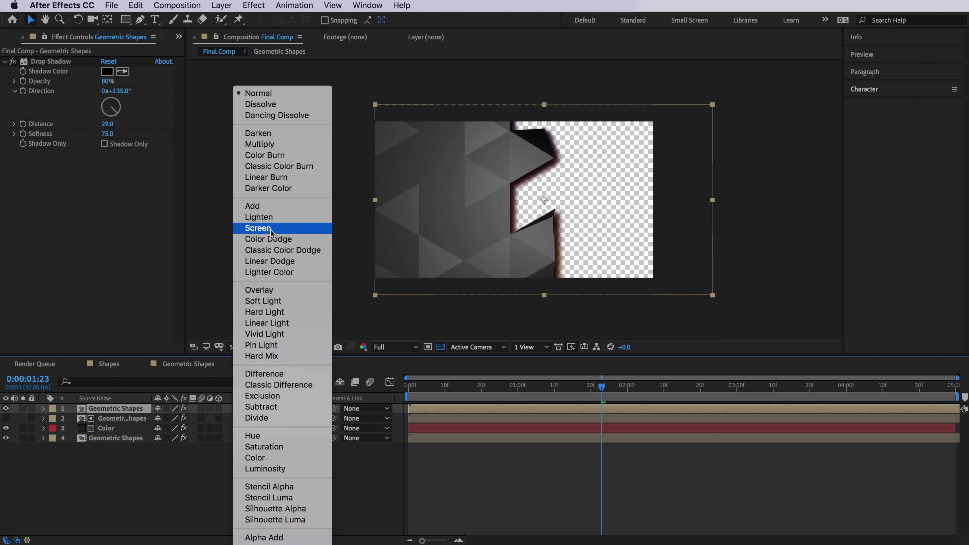
click(277, 327)
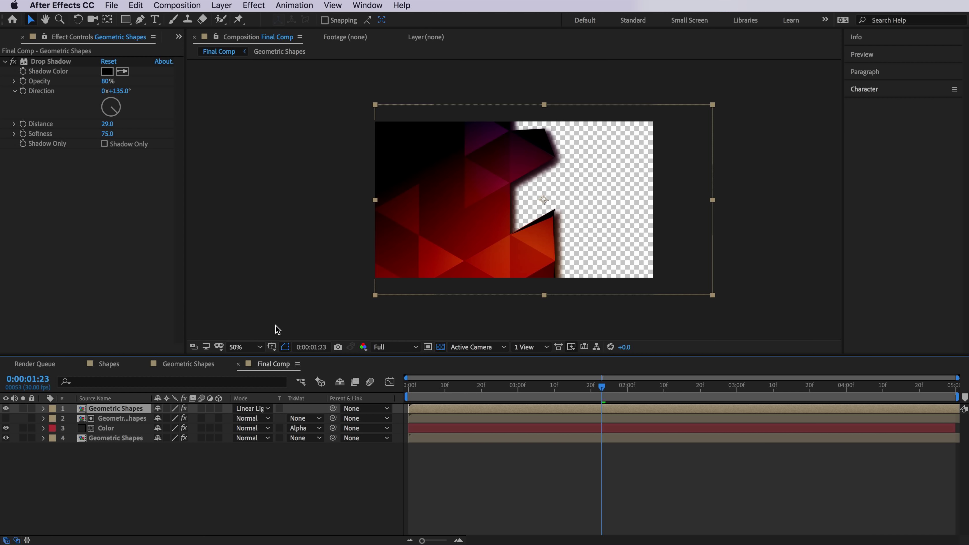
Delete the top copy's Drop Shadow and review it around 0:00:01:14–0:00:02:00
mouse_move(590, 387)
mouse_down()
mouse_move(558, 387)
mouse_move(607, 394)
mouse_up()
click(56, 61)
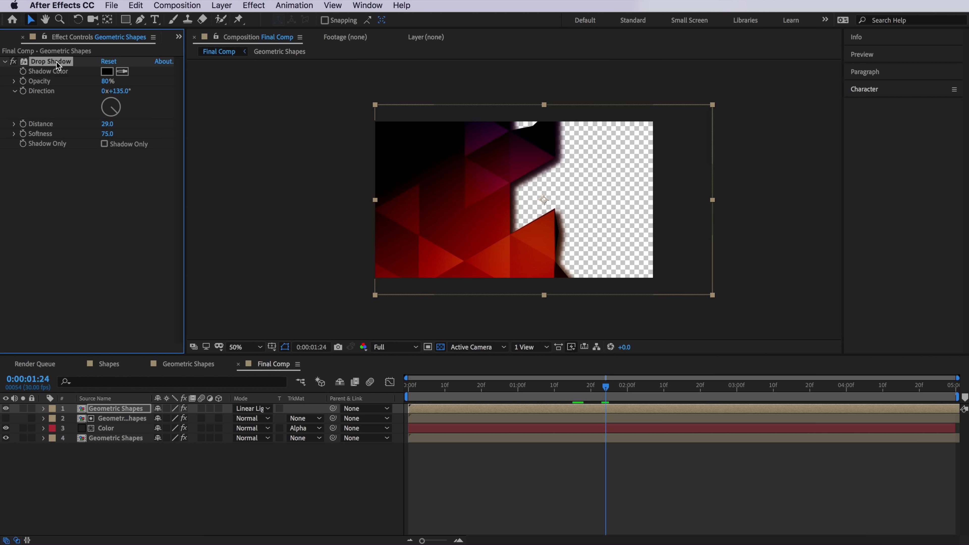
key(Delete)
click(627, 387)
key(Page_Up)
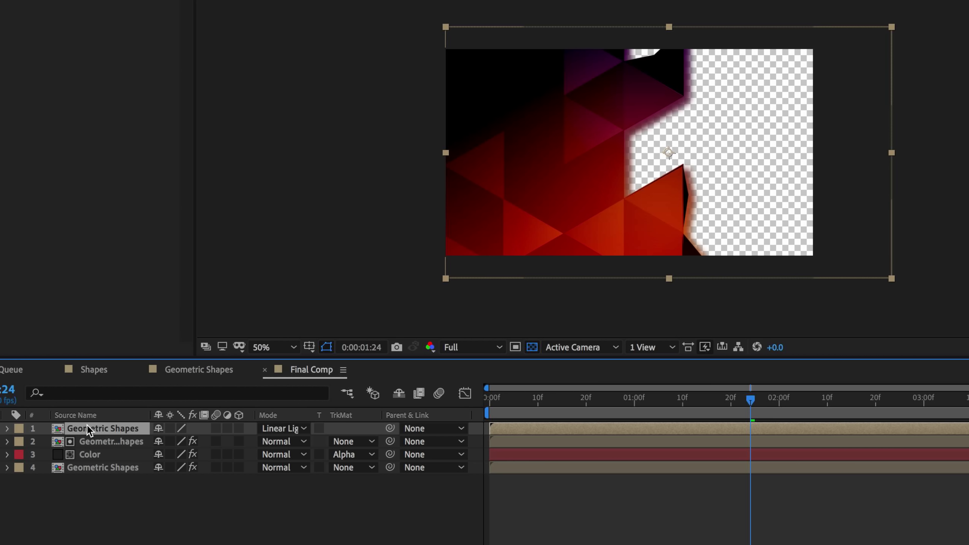
Set the top Linear Light Geometric Shapes copy's Opacity to 50%
key(t)
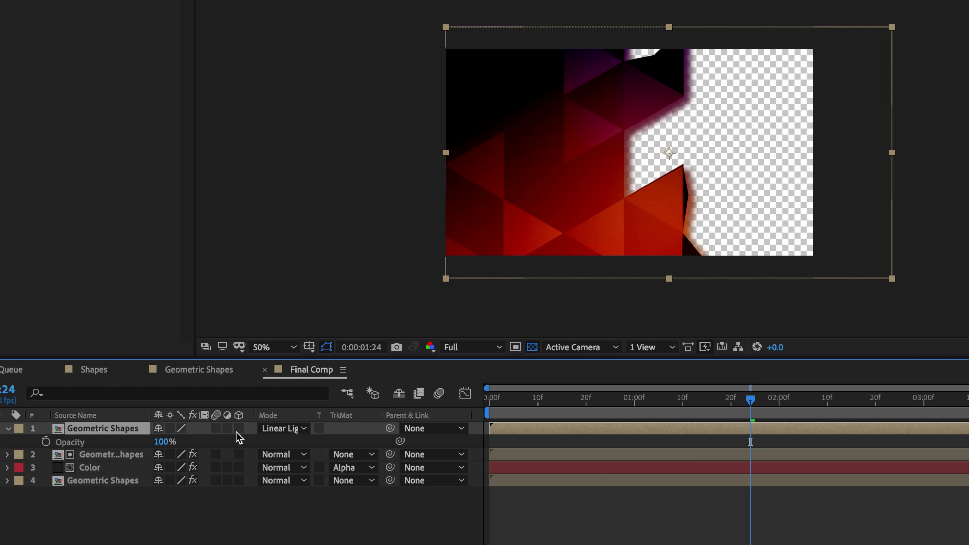
click(164, 441)
text(50)
key(Return)
Play the composition preview, then replay it from the first frame
key(space)
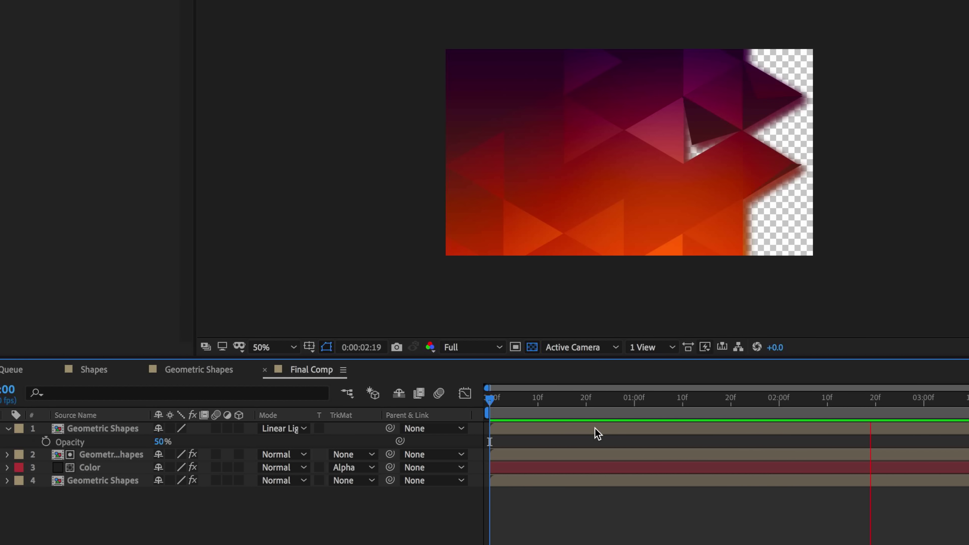
click(490, 399)
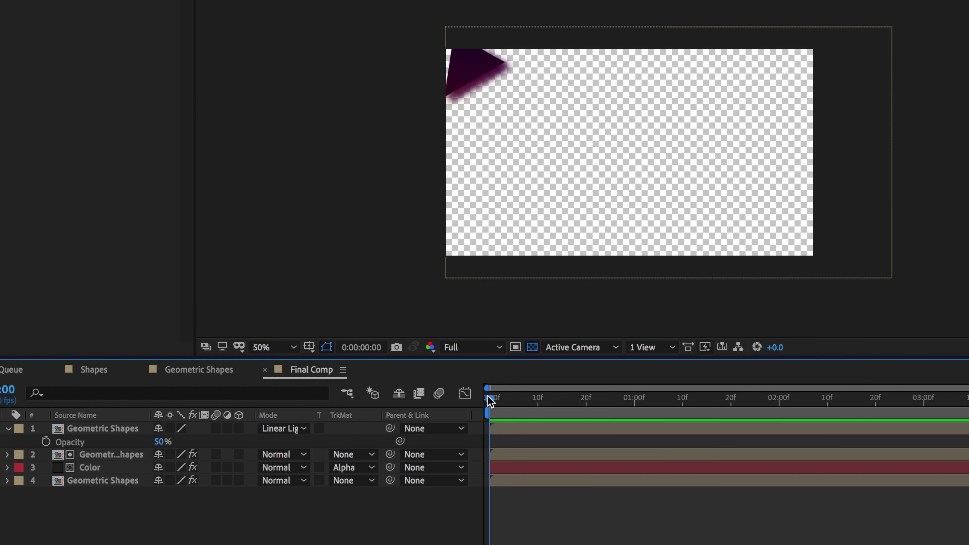
key(space)
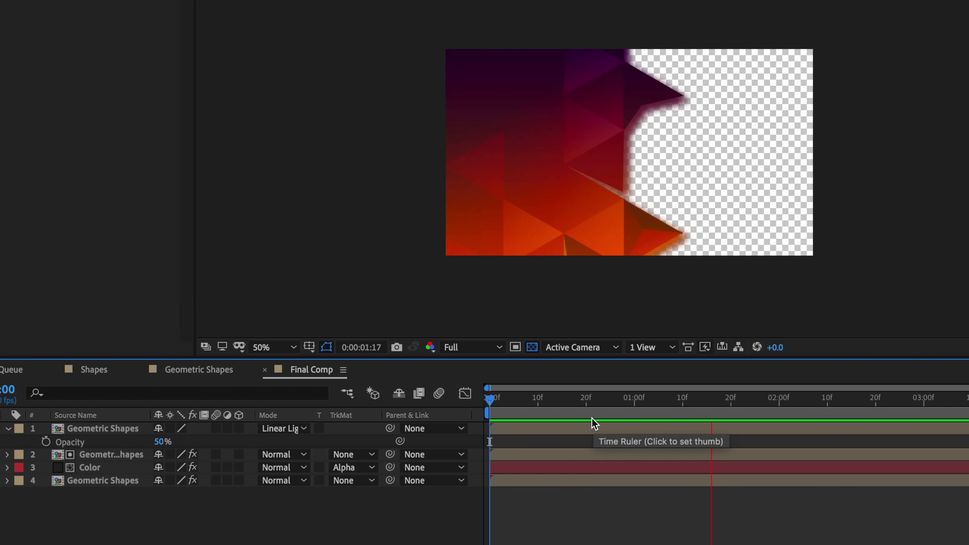